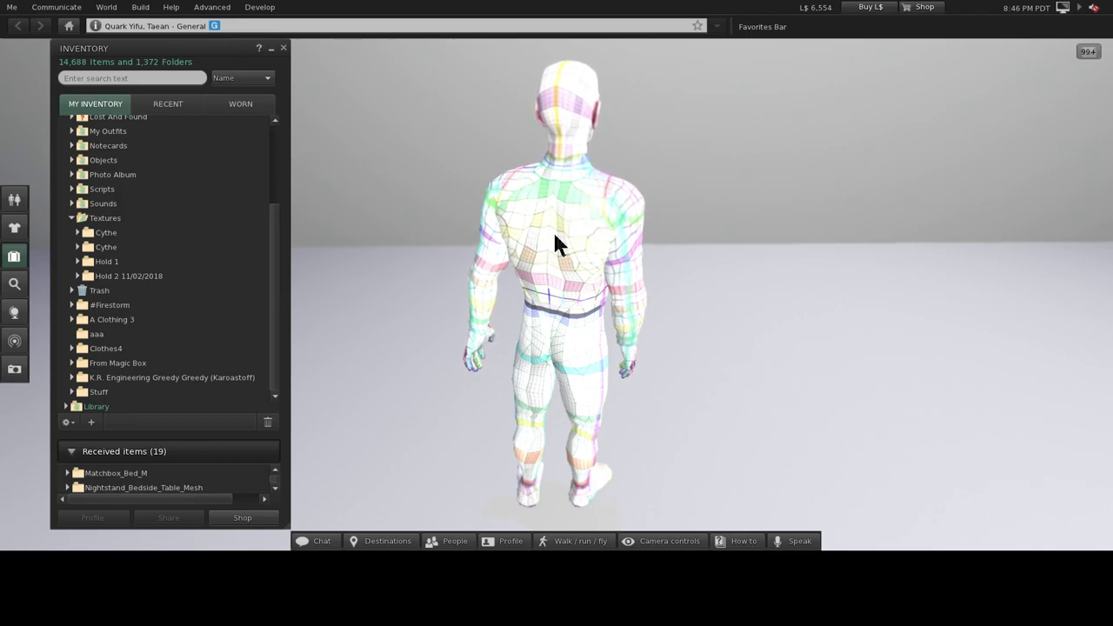
- Create a new skin body part in the Textures inventory folder, keeping the default name New Skin
{"action": "left_click_drag", "start_coordinate": [563, 228], "coordinate": [722, 195], "text": "alt"}
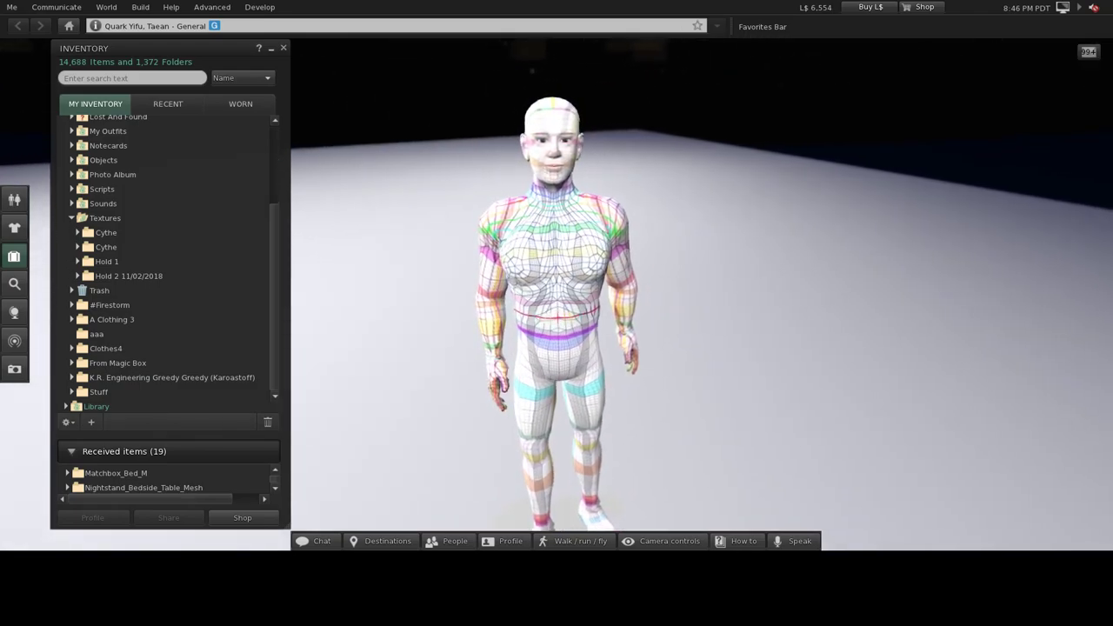
{"action": "left_click_drag", "start_coordinate": [722, 196], "coordinate": [722, 139], "text": "alt"}
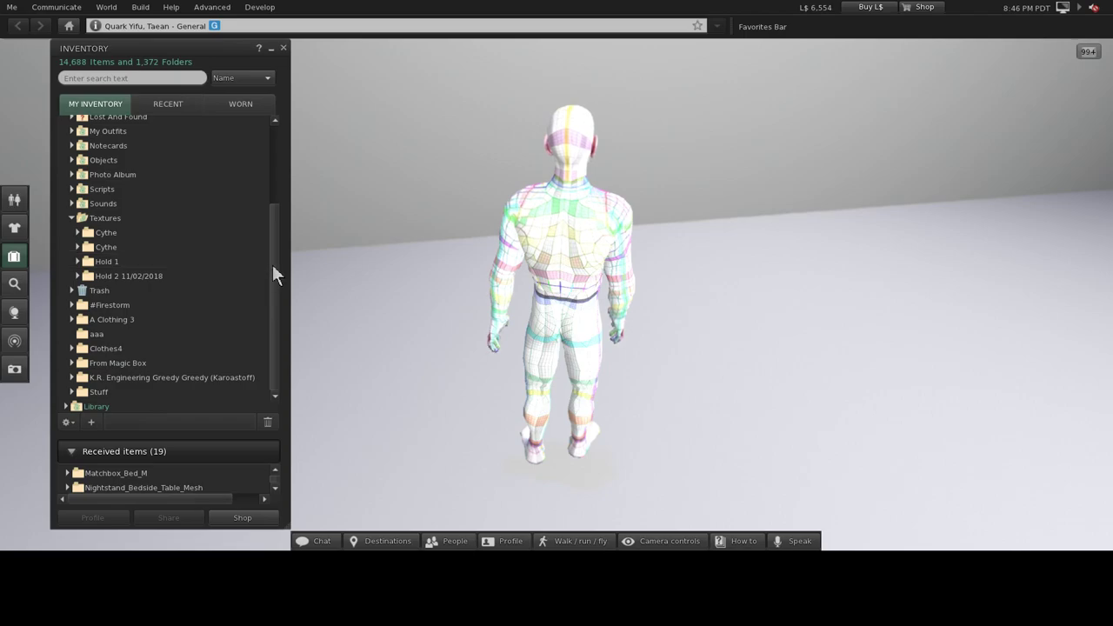
{"action": "right_click", "coordinate": [130, 218]}
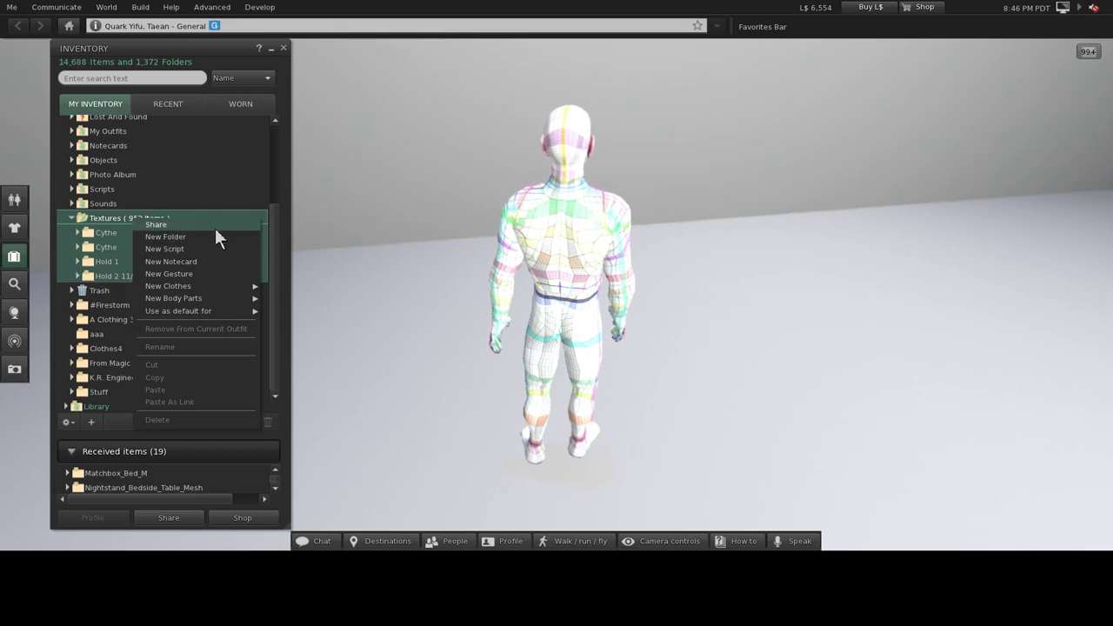
{"action": "mouse_move", "coordinate": [236, 298]}
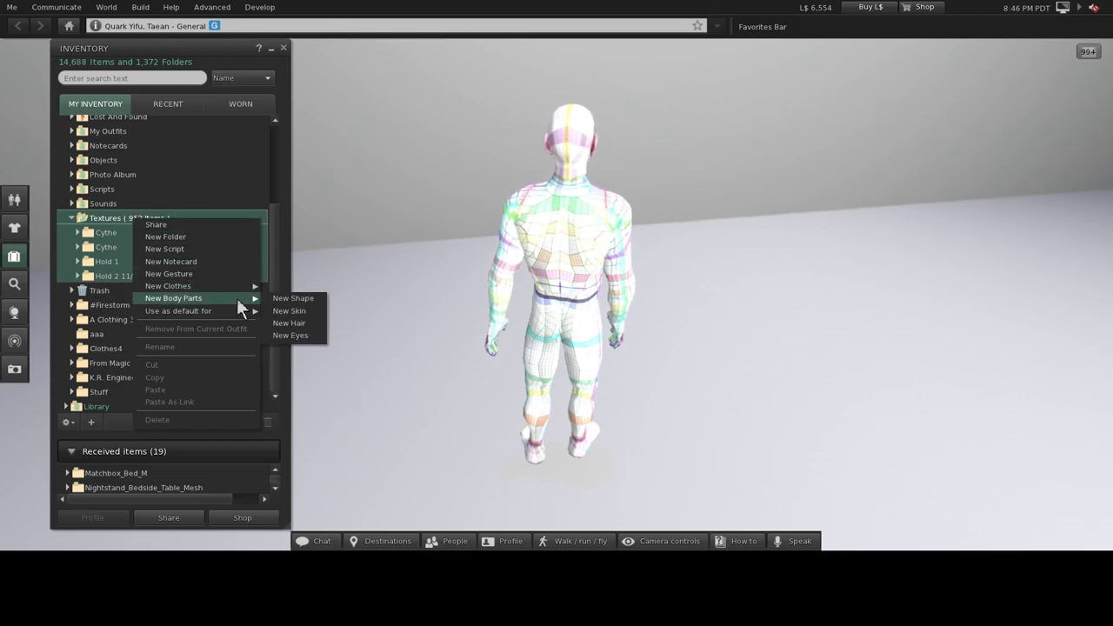
{"action": "left_click", "coordinate": [307, 309]}
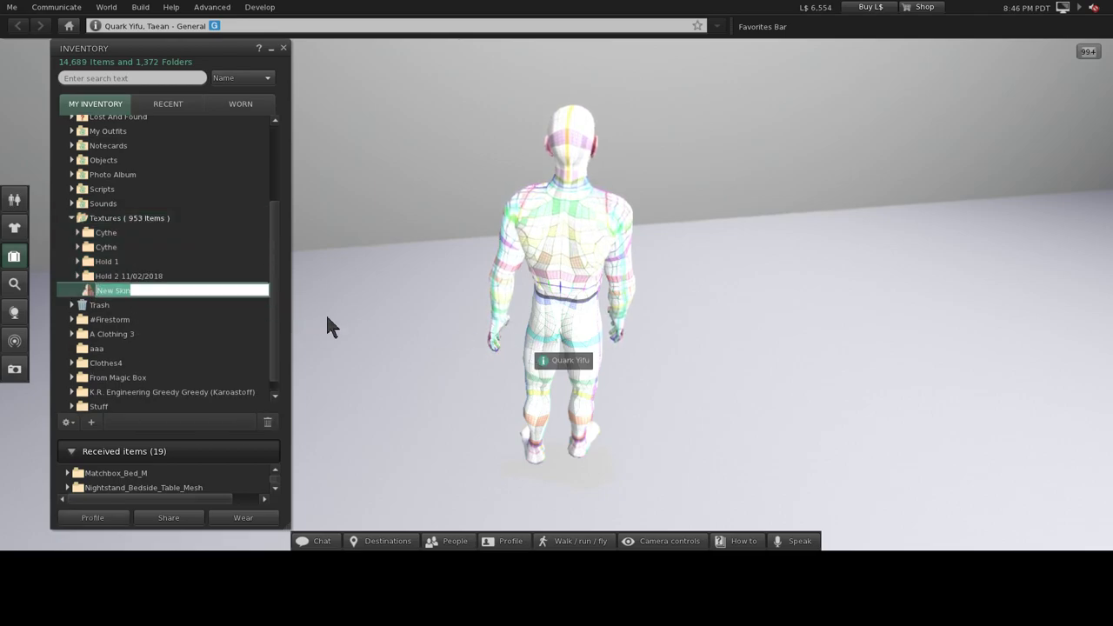
{"action": "key", "text": "Return"}
- Wear the New Skin item on the avatar and open it for editing
{"action": "right_click", "coordinate": [196, 297]}
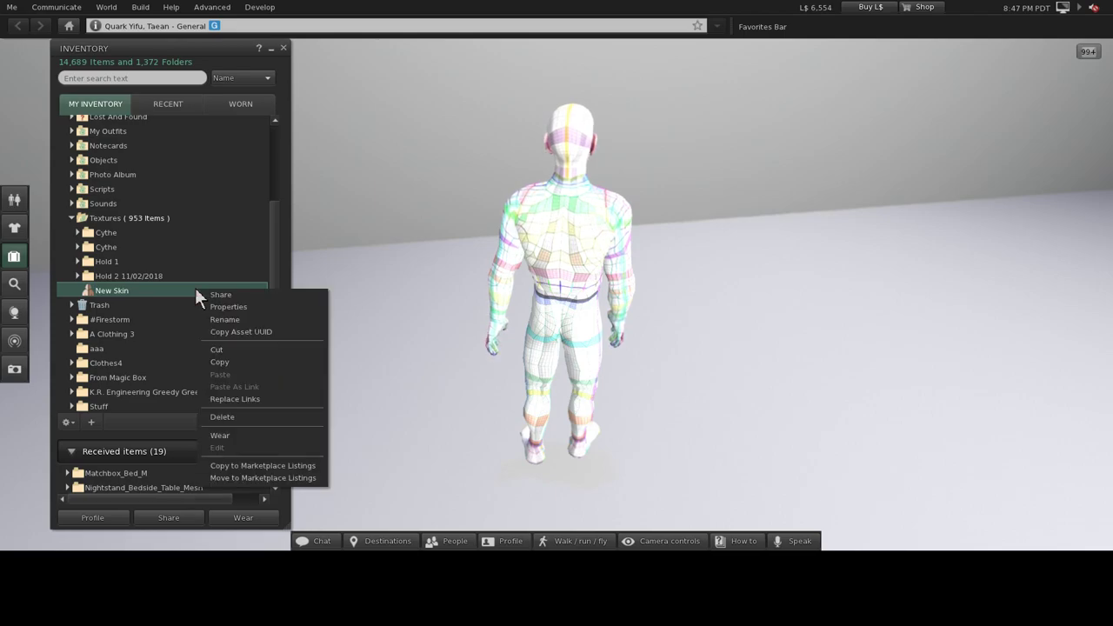
{"action": "left_click", "coordinate": [283, 434]}
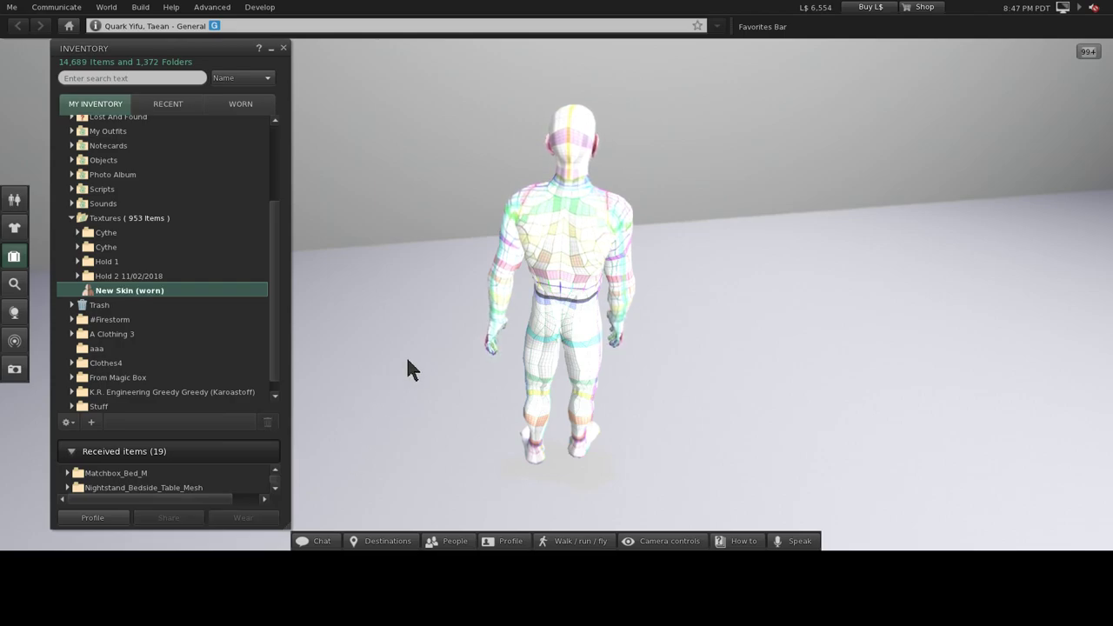
{"action": "right_click", "coordinate": [237, 287]}
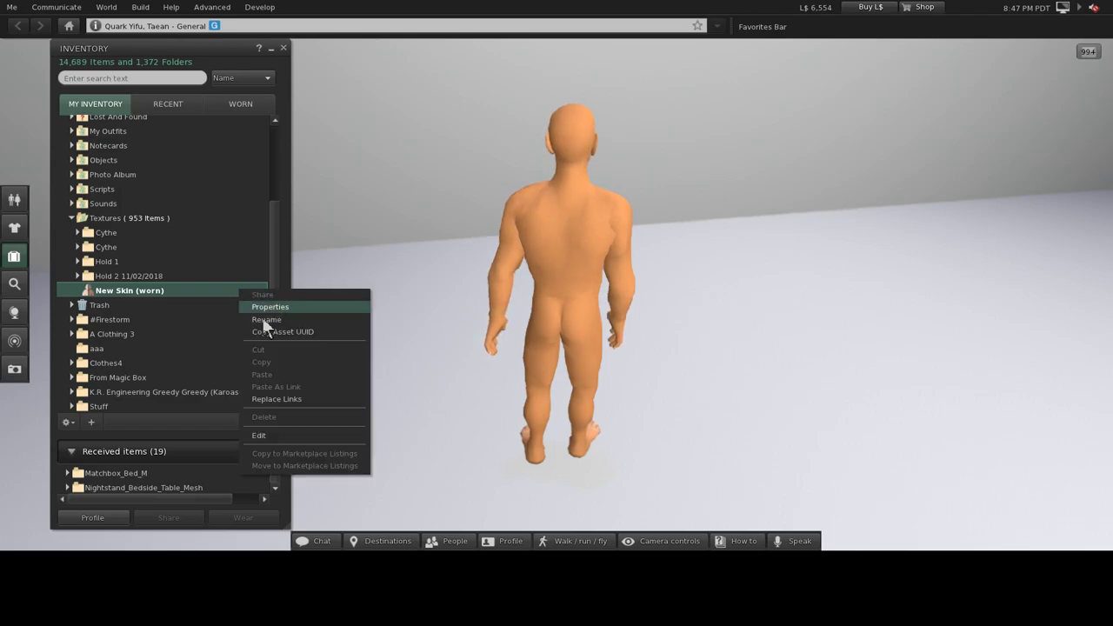
{"action": "left_click", "coordinate": [311, 436]}
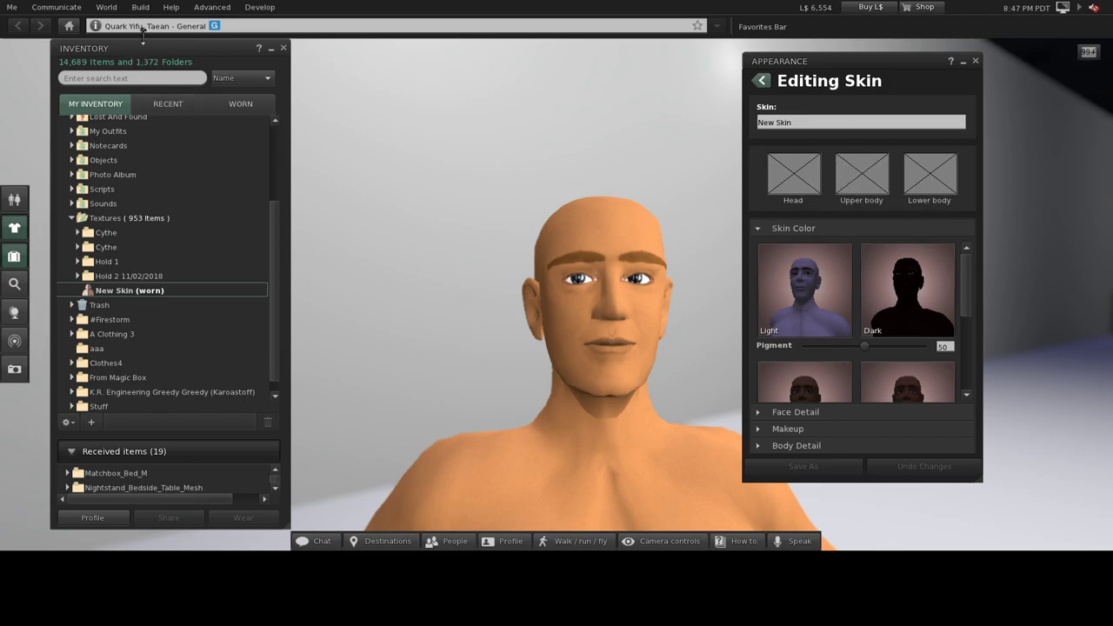
- Bulk upload SL-Avatar-Bottom-1024.jpg, SL-Avatar-Head-1024.jpg and SL-Avatar-Top-1024.jpg from the 1a Second Life Tutorial folder
{"action": "left_click", "coordinate": [142, 7]}
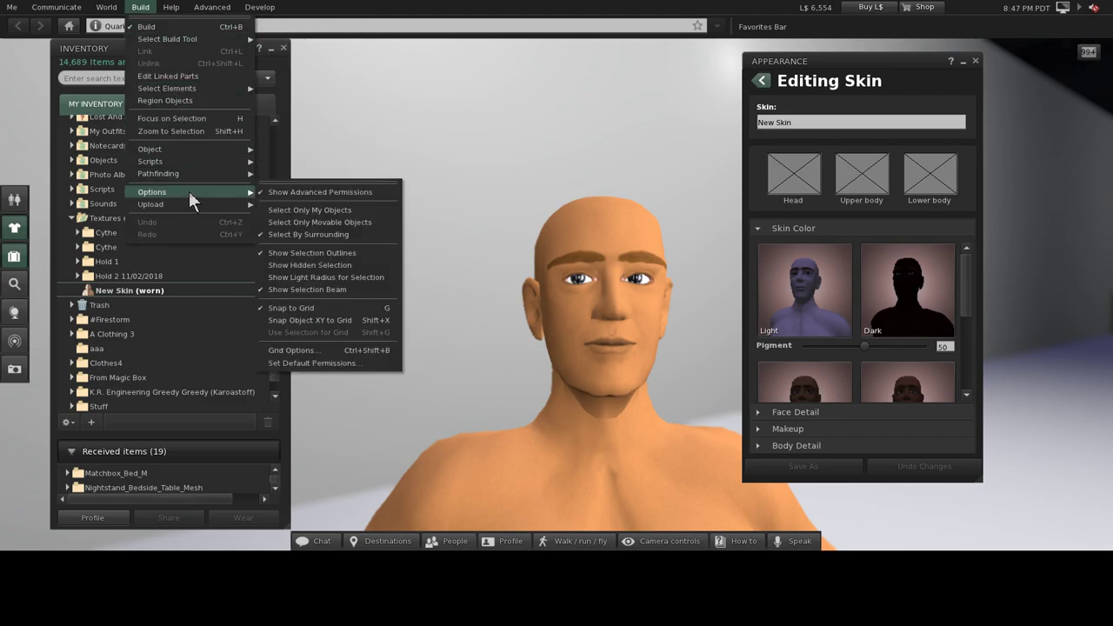
{"action": "mouse_move", "coordinate": [193, 205]}
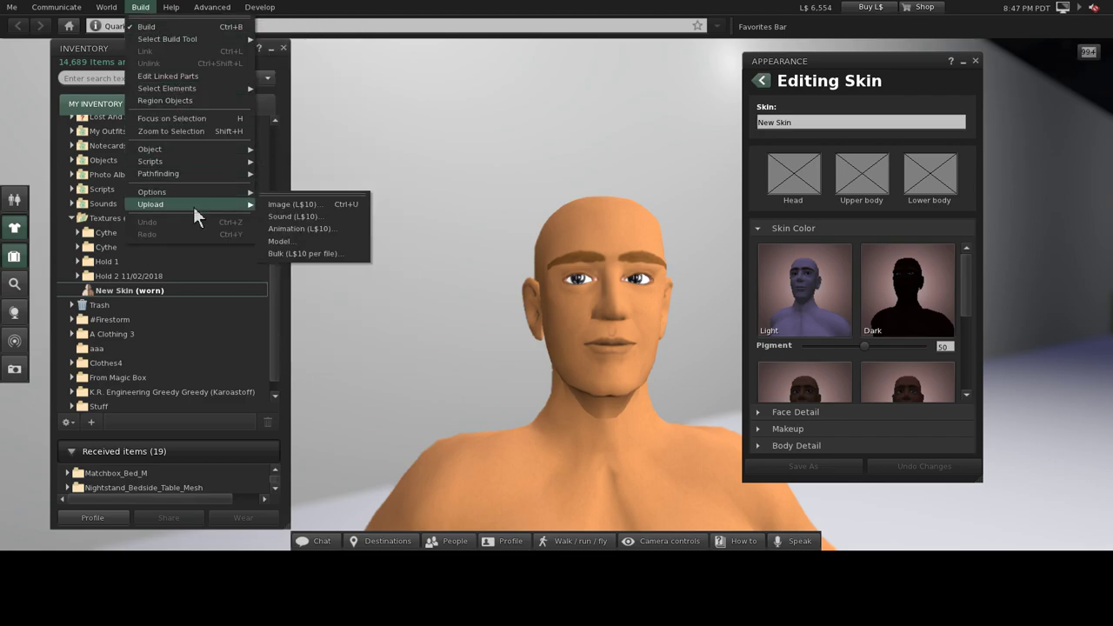
{"action": "left_click", "coordinate": [304, 254]}
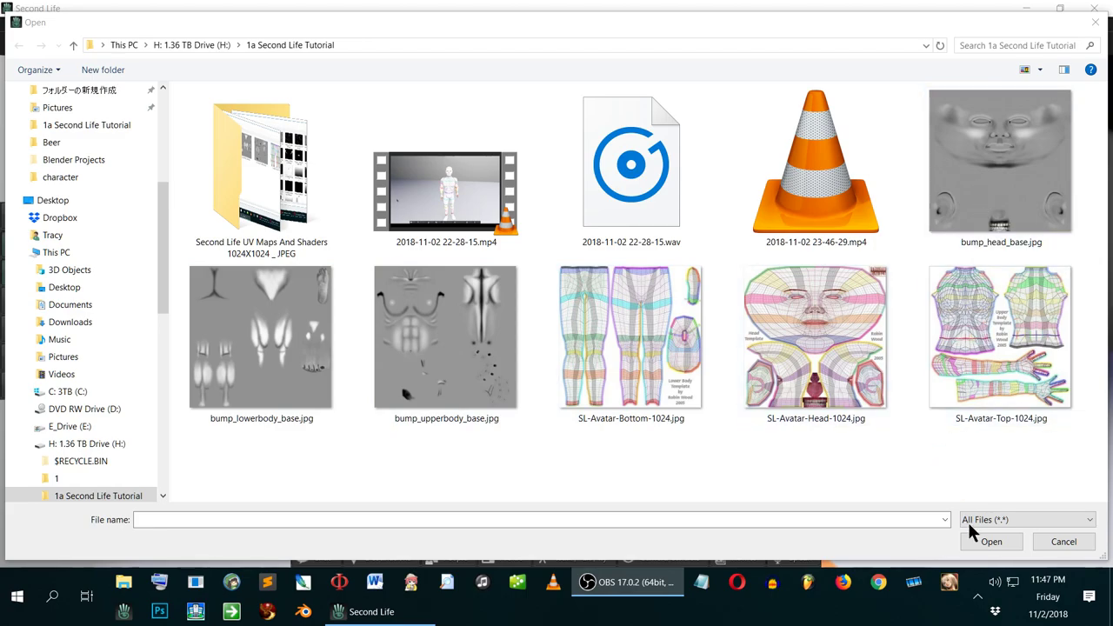
{"action": "left_click", "coordinate": [657, 374]}
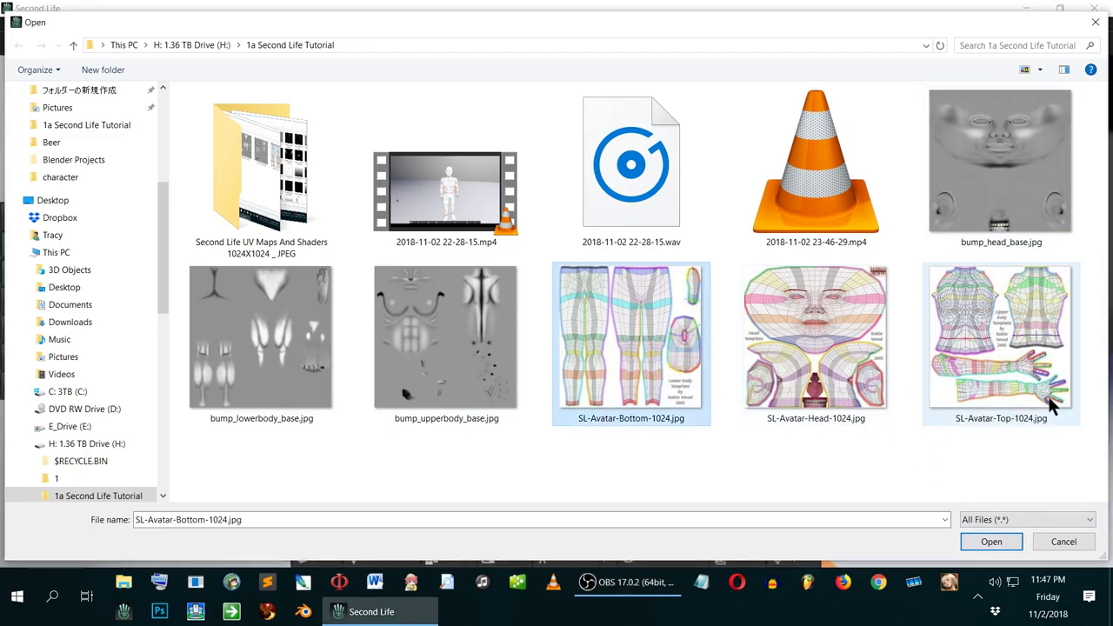
{"action": "left_click", "coordinate": [1005, 410], "text": "shift"}
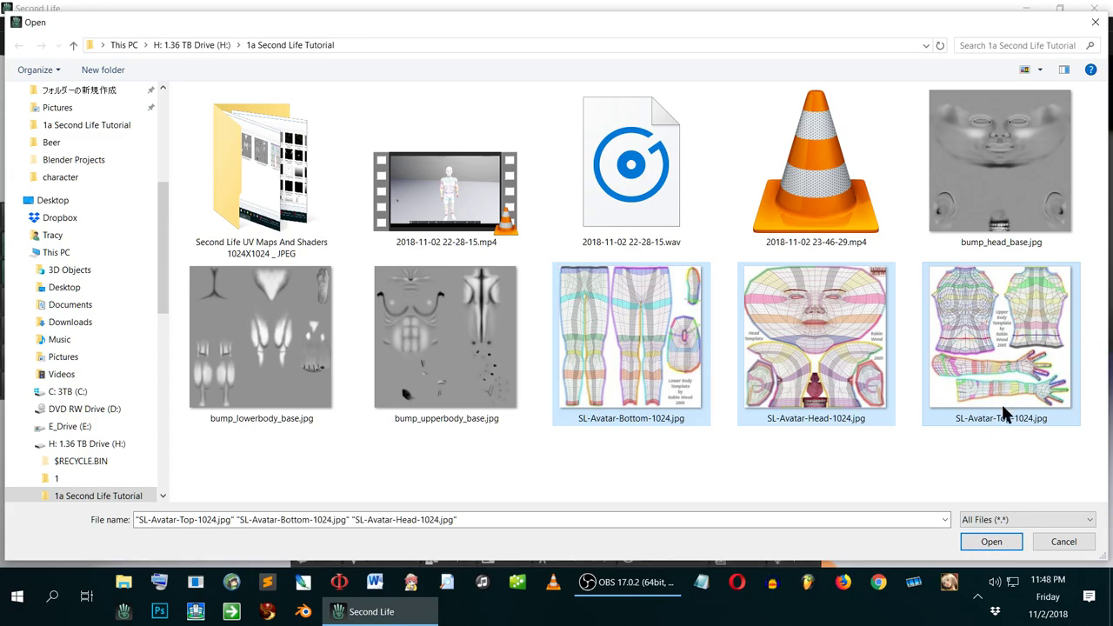
{"action": "left_click", "coordinate": [988, 541]}
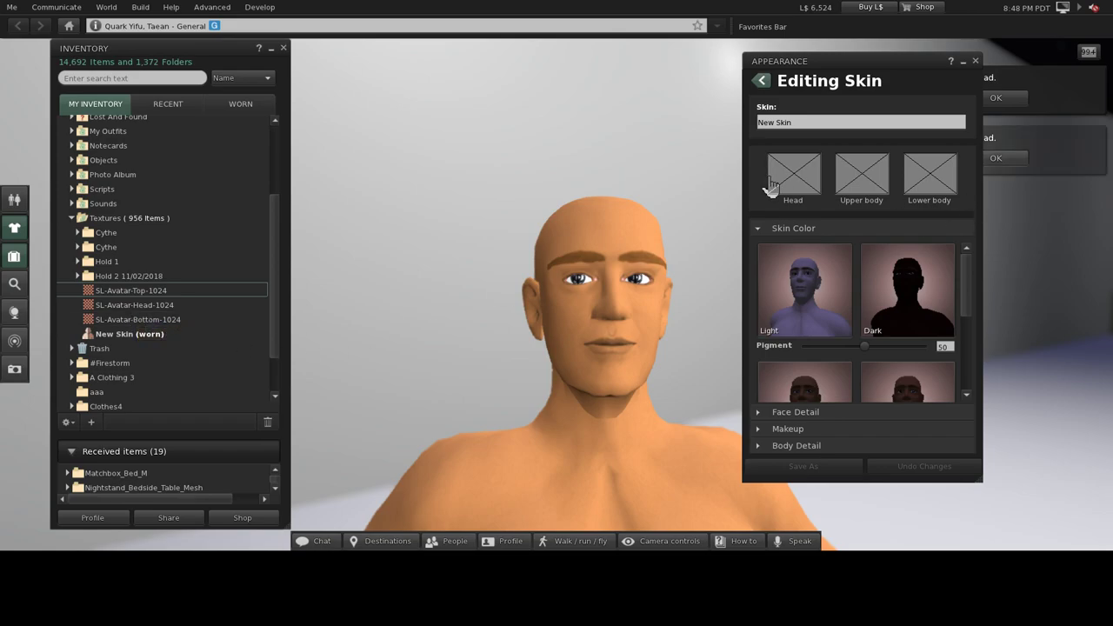
- Set the skin's head texture to SL-Avatar-Head-1024 from the Textures folder
{"action": "left_click", "coordinate": [794, 174]}
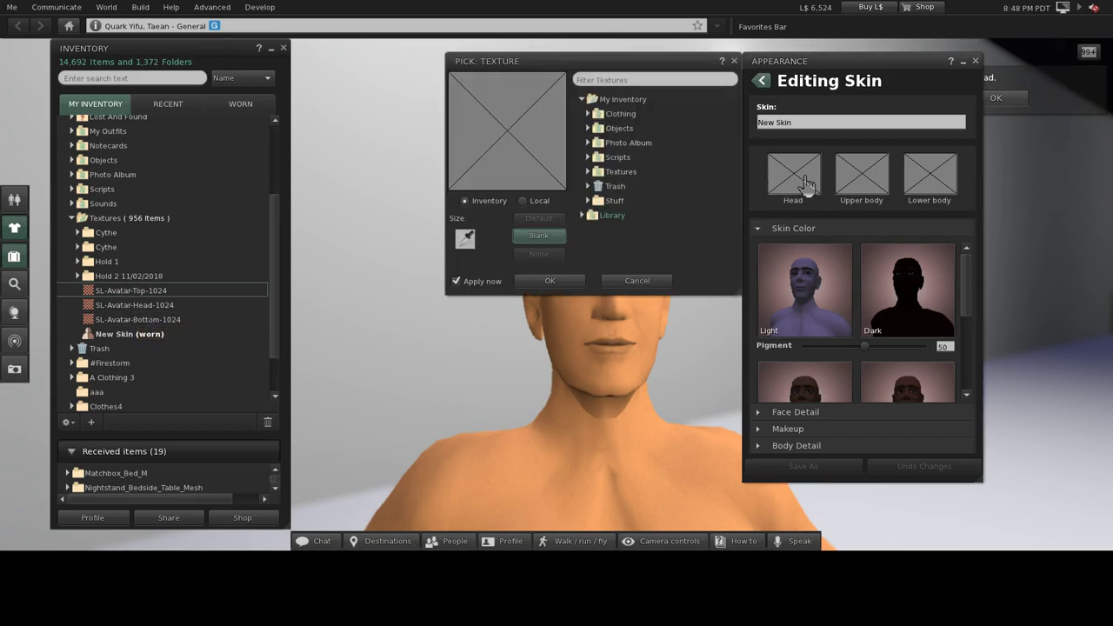
{"action": "left_click", "coordinate": [588, 172]}
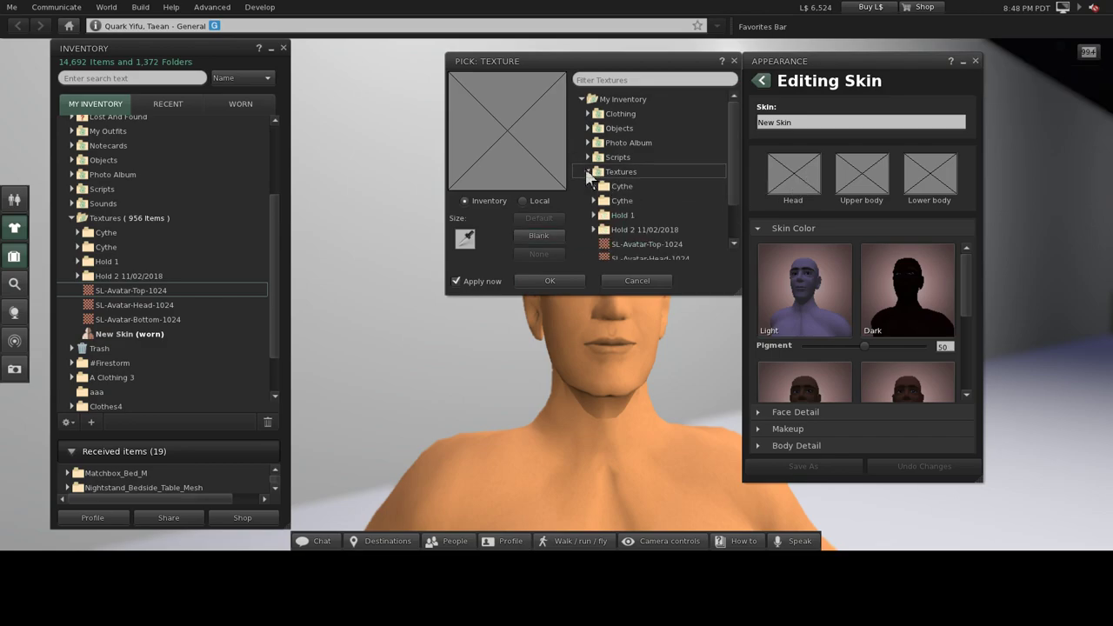
{"action": "scroll", "coordinate": [671, 247], "scroll_direction": "down", "scroll_amount": 2}
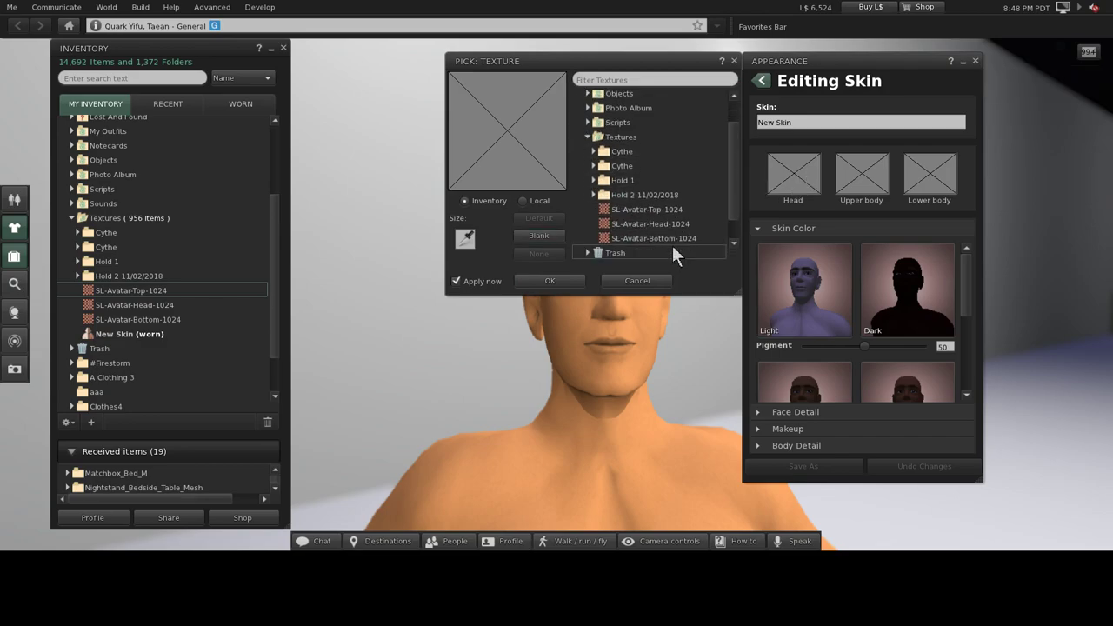
{"action": "left_click", "coordinate": [666, 225]}
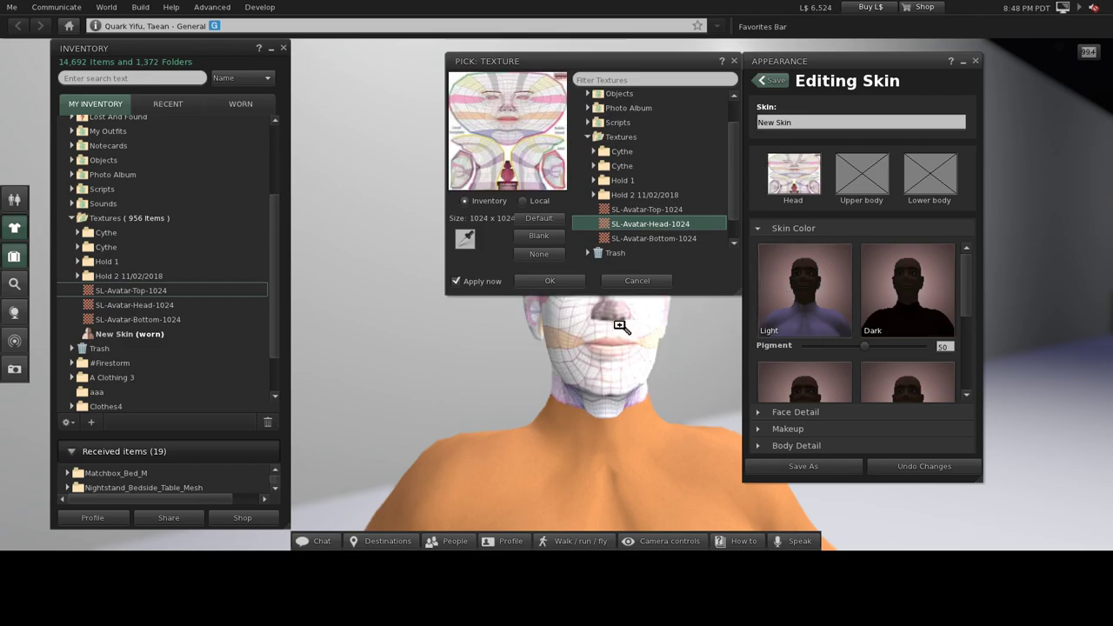
{"action": "left_click", "coordinate": [574, 294]}
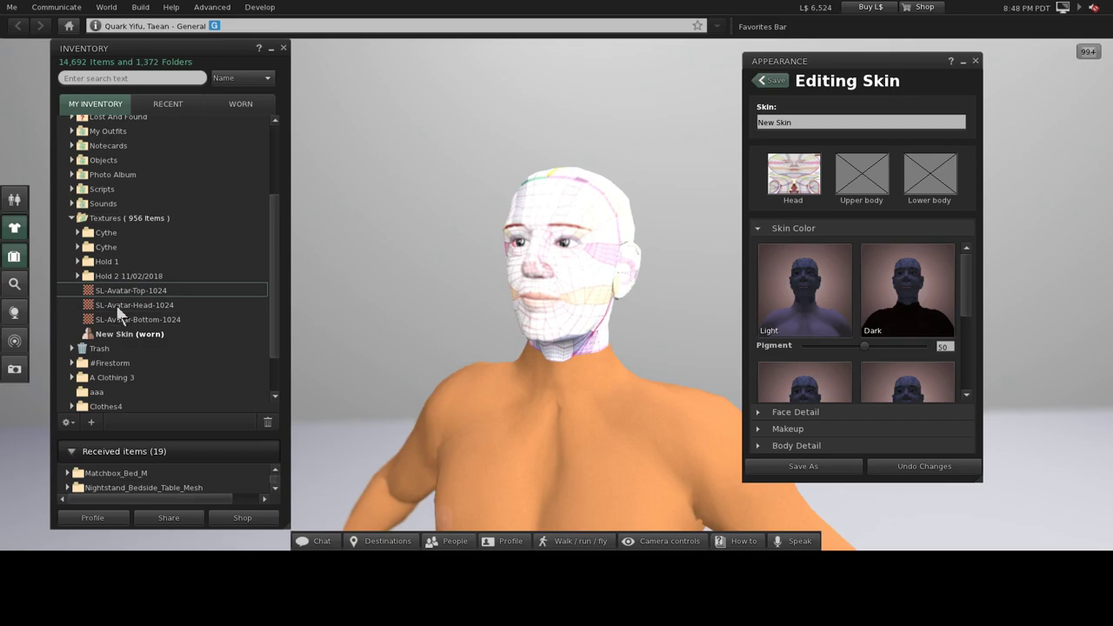
- Apply SL-Avatar-Top-1024 to the skin's upper body and SL-Avatar-Bottom-1024 to its lower body
{"action": "left_click", "coordinate": [152, 291]}
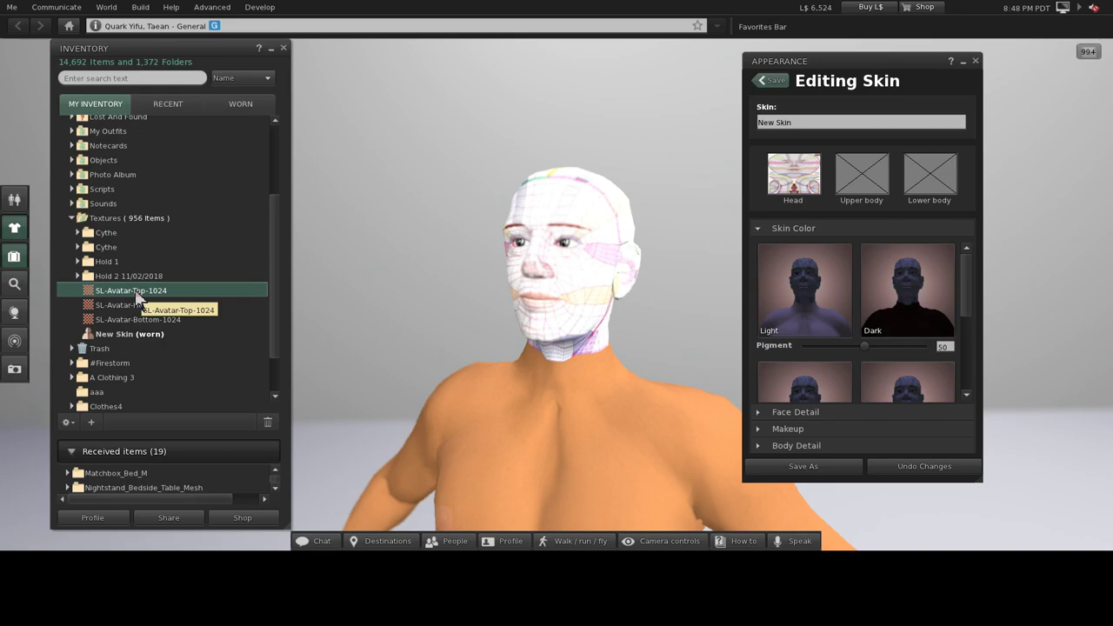
{"action": "left_click_drag", "start_coordinate": [137, 298], "coordinate": [856, 176]}
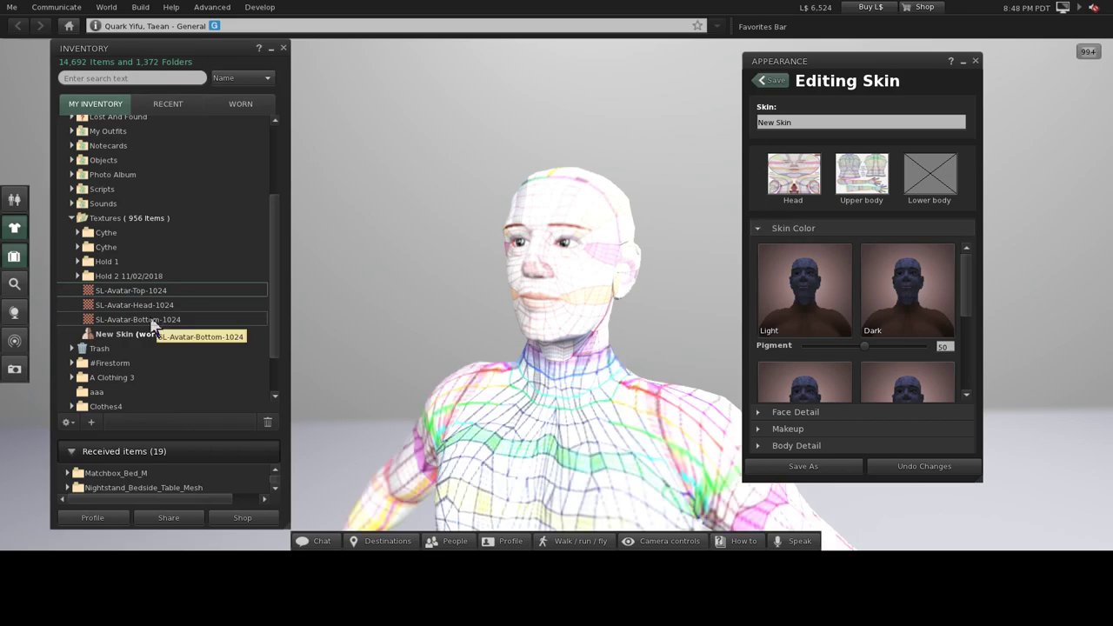
{"action": "left_click_drag", "start_coordinate": [145, 316], "coordinate": [937, 189]}
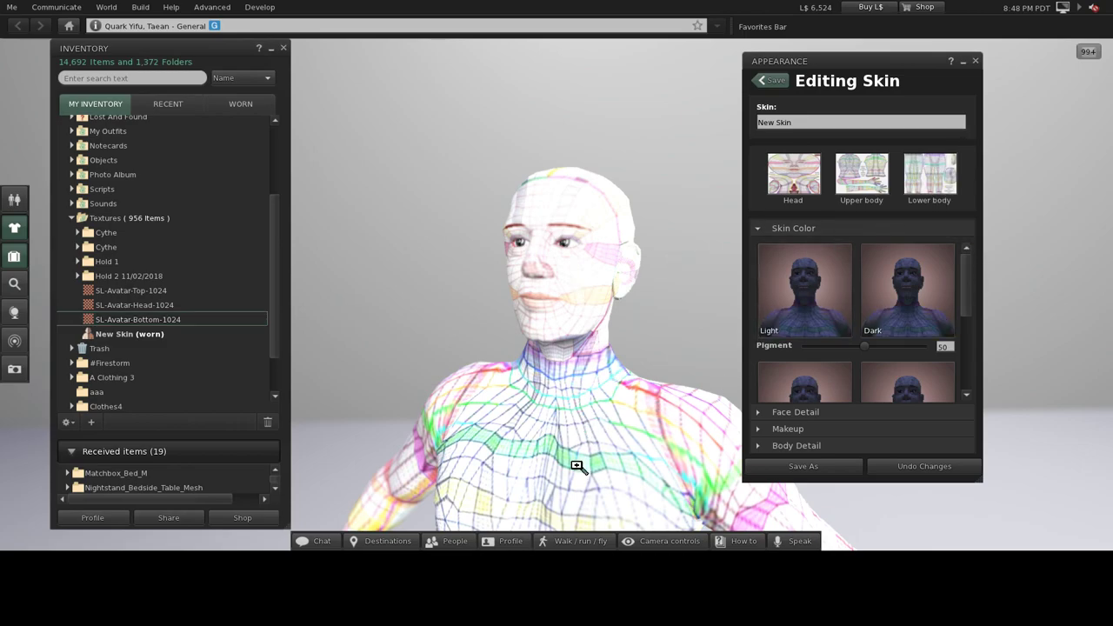
- Check the textured avatar's whole body and save the edited skin to the inventory as New Skin (new)
{"action": "scroll", "coordinate": [566, 478], "scroll_direction": "down", "scroll_amount": 5}
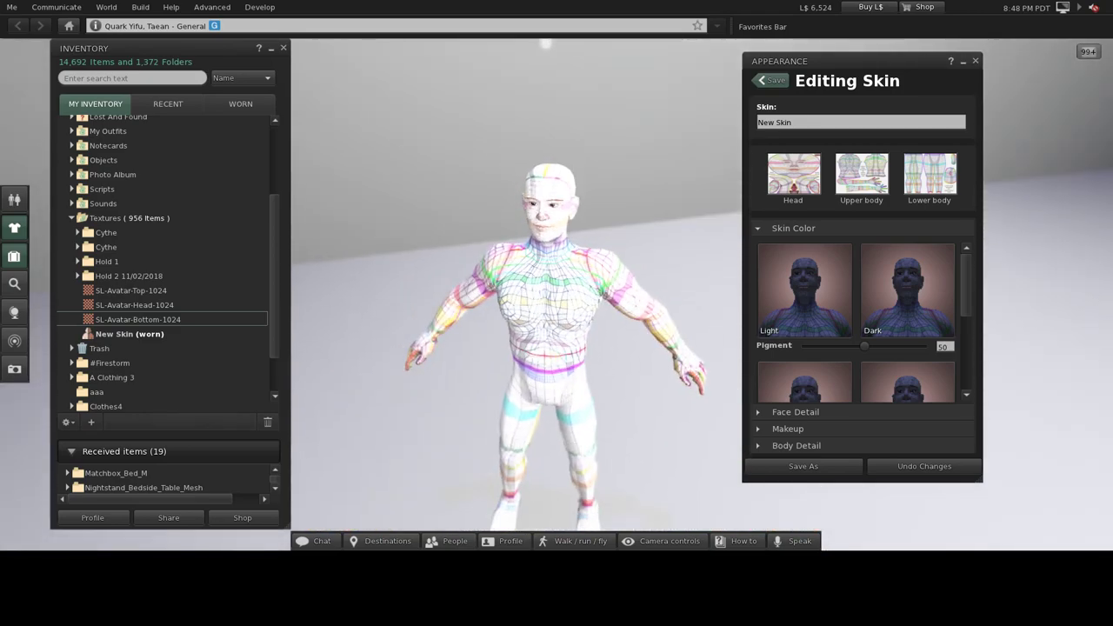
{"action": "scroll", "coordinate": [540, 376], "scroll_direction": "up", "scroll_amount": 5}
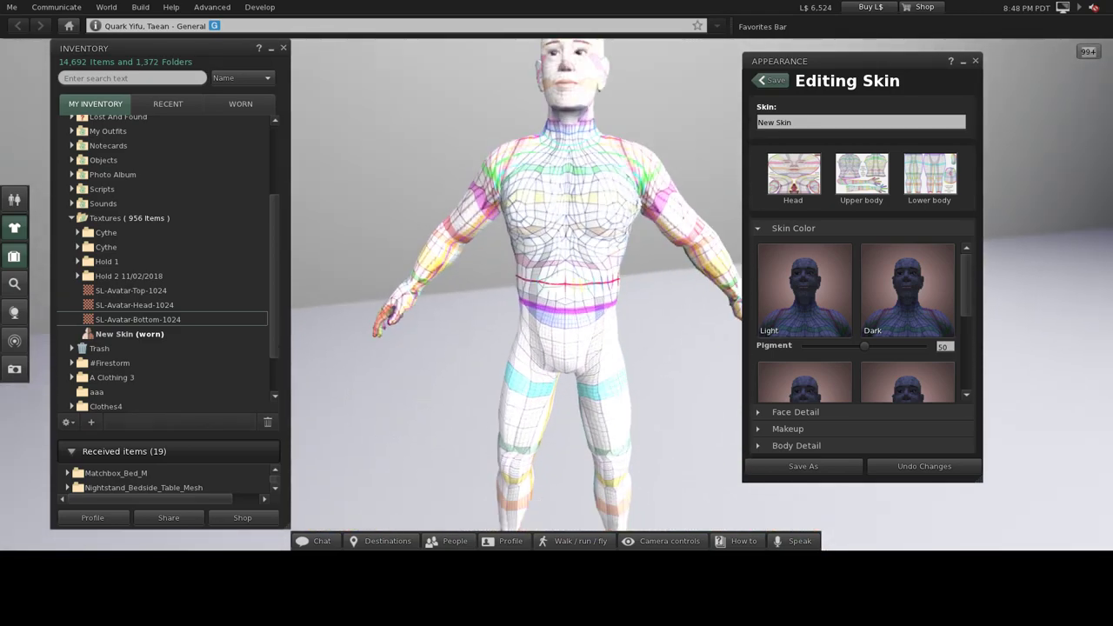
{"action": "left_click", "coordinate": [576, 250], "text": "alt"}
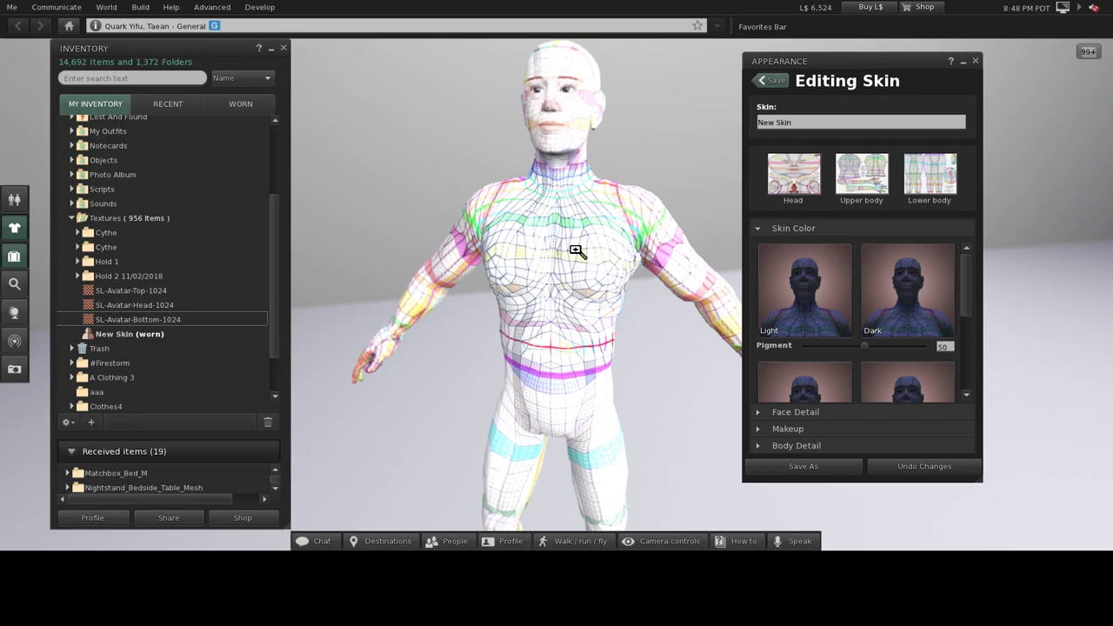
{"action": "left_click_drag", "start_coordinate": [576, 250], "coordinate": [562, 299], "text": "alt"}
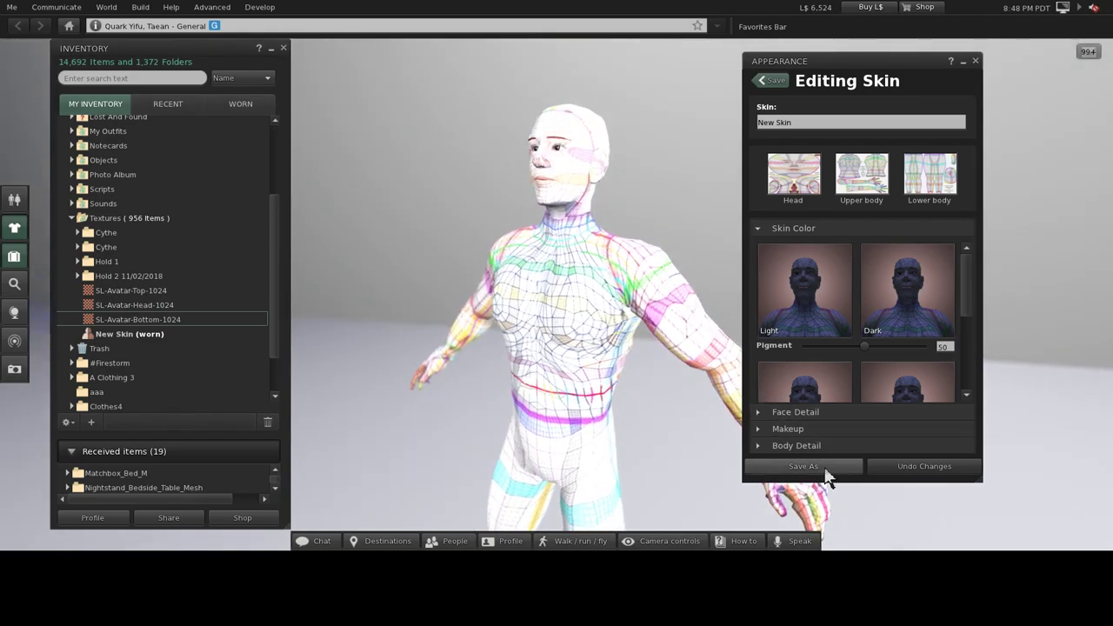
{"action": "left_click", "coordinate": [825, 471]}
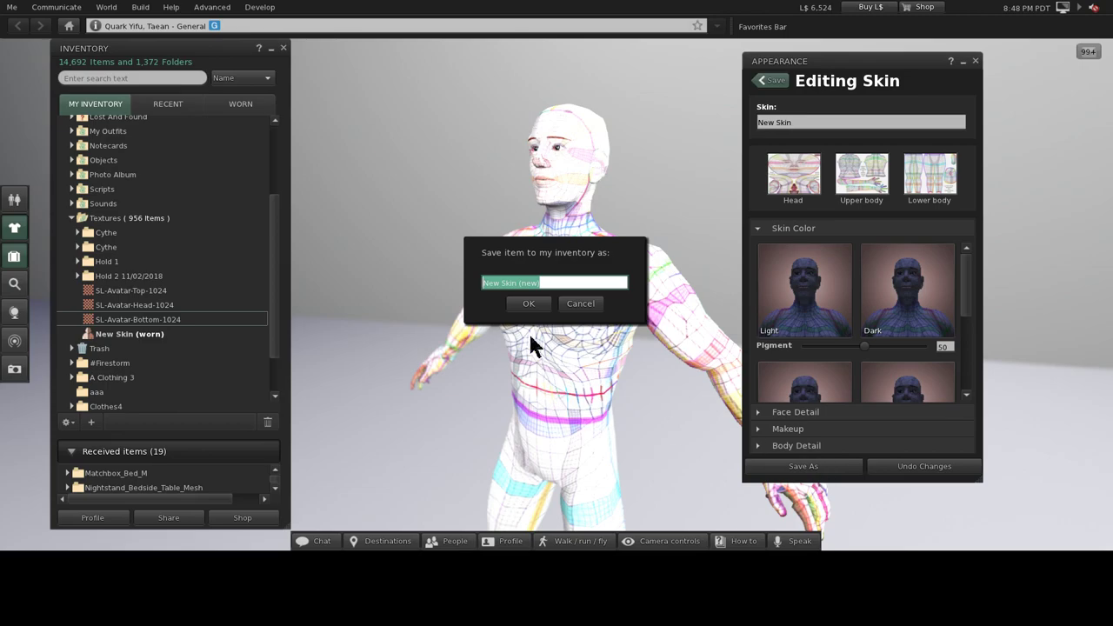
{"action": "left_click", "coordinate": [541, 303]}
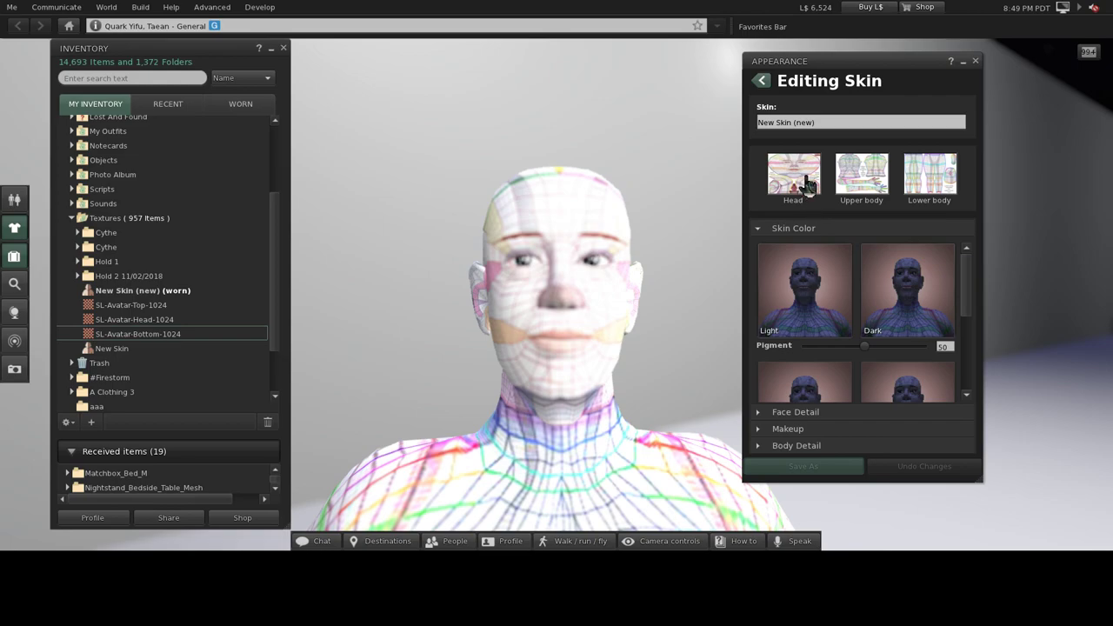
- Examine the SL-Avatar-Head-1024 template in an enlarged preview and compare it with the avatar's head
{"action": "left_click", "coordinate": [807, 185]}
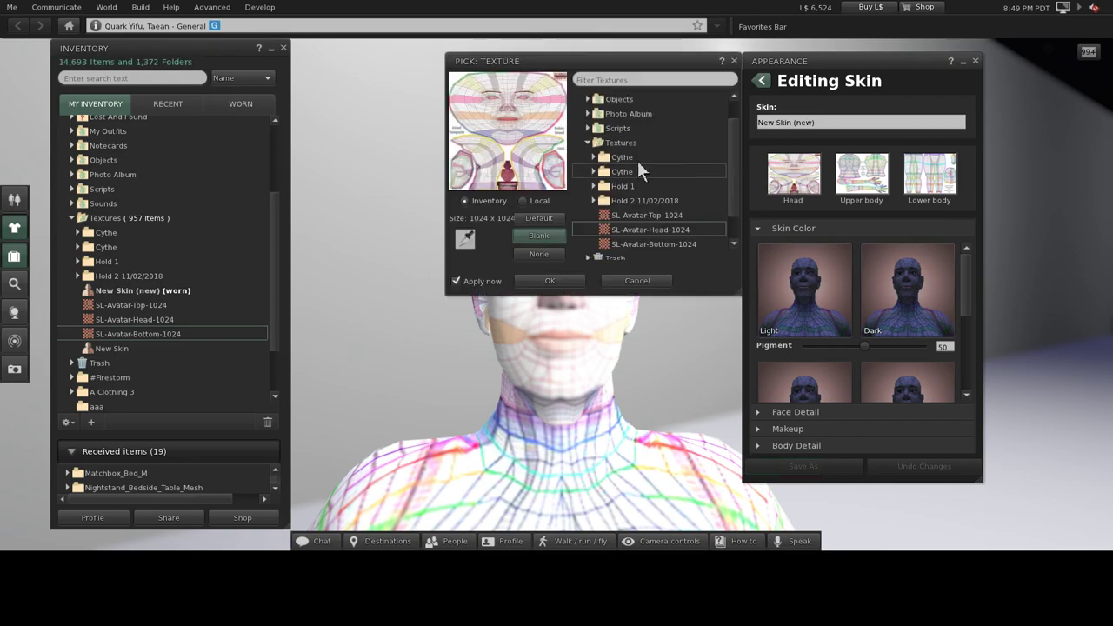
{"action": "double_click", "coordinate": [645, 228]}
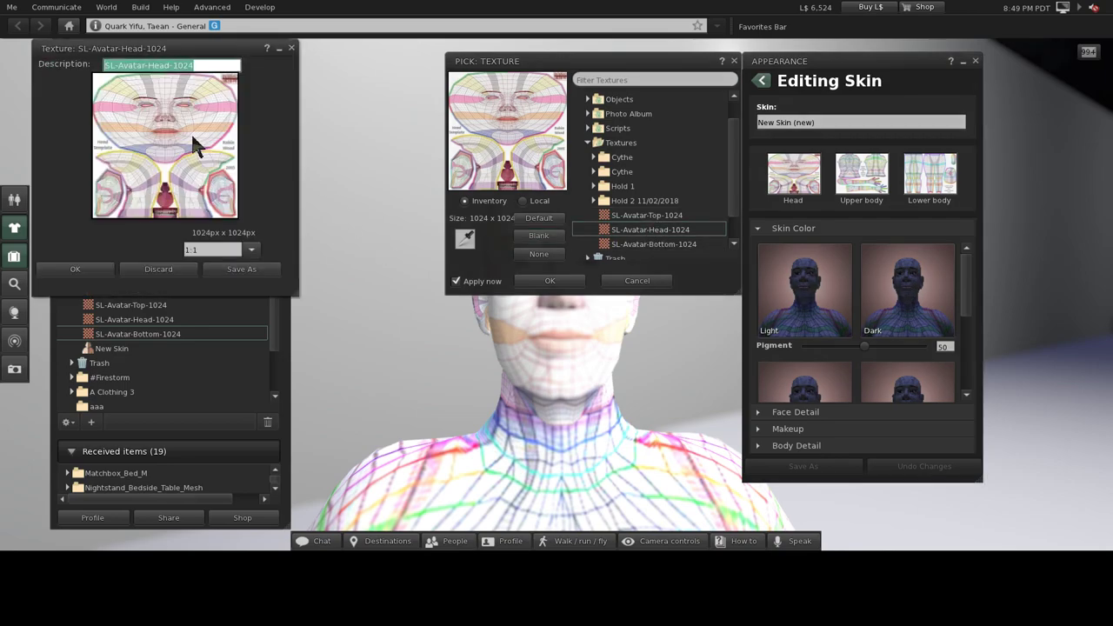
{"action": "left_click", "coordinate": [736, 57]}
{"action": "left_click", "coordinate": [736, 61]}
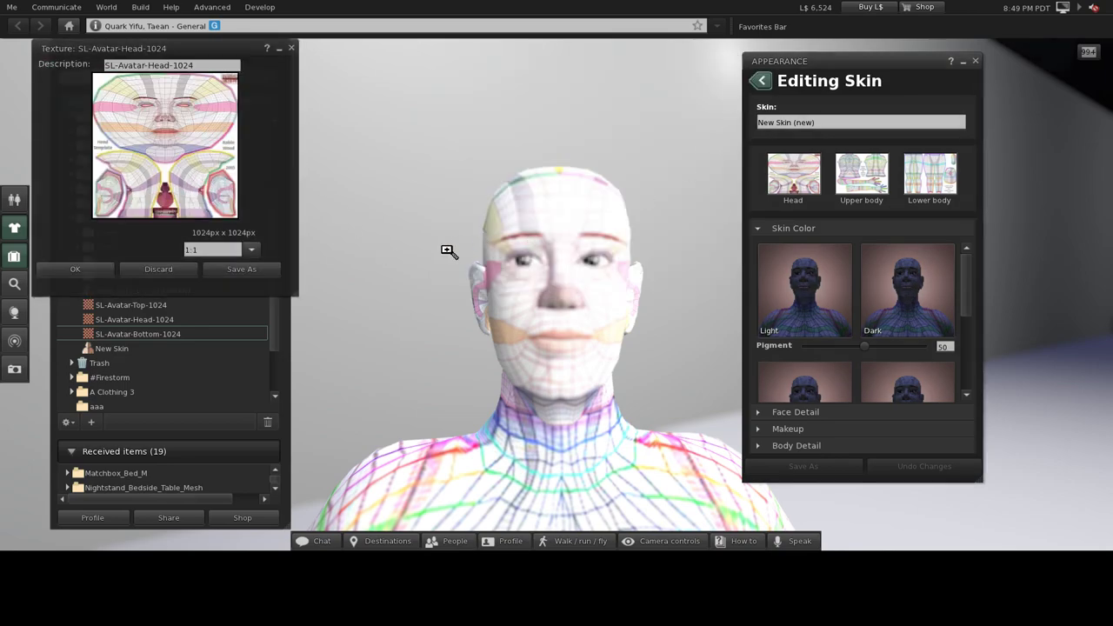
{"action": "left_click_drag", "start_coordinate": [296, 296], "coordinate": [981, 529]}
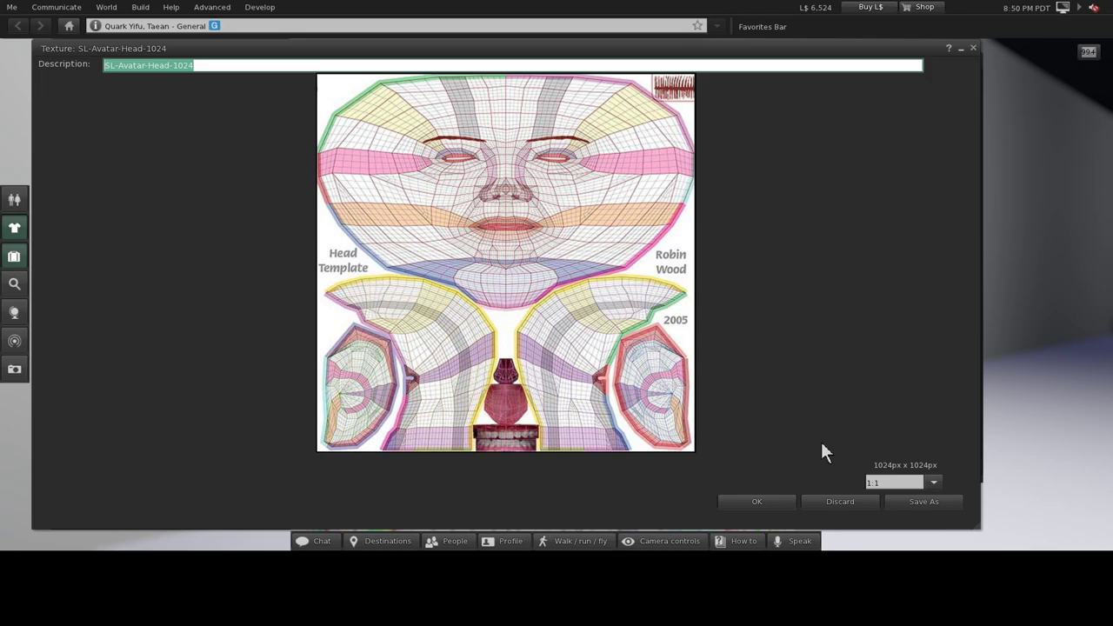
{"action": "left_click", "coordinate": [974, 48]}
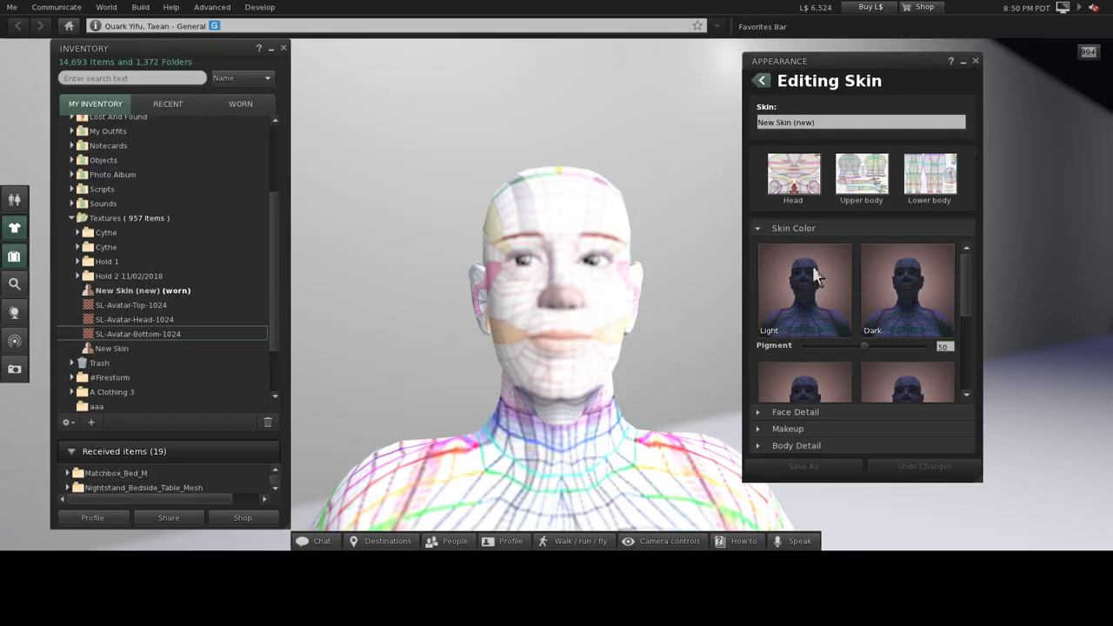
{"action": "mouse_move", "coordinate": [549, 325]}
{"action": "left_mouse_down", "text": "alt"}
{"action": "mouse_move", "coordinate": [348, 329]}
{"action": "mouse_move", "coordinate": [566, 240]}
{"action": "mouse_move", "coordinate": [510, 334]}
{"action": "mouse_move", "coordinate": [566, 334]}
{"action": "left_mouse_up", "text": "alt"}
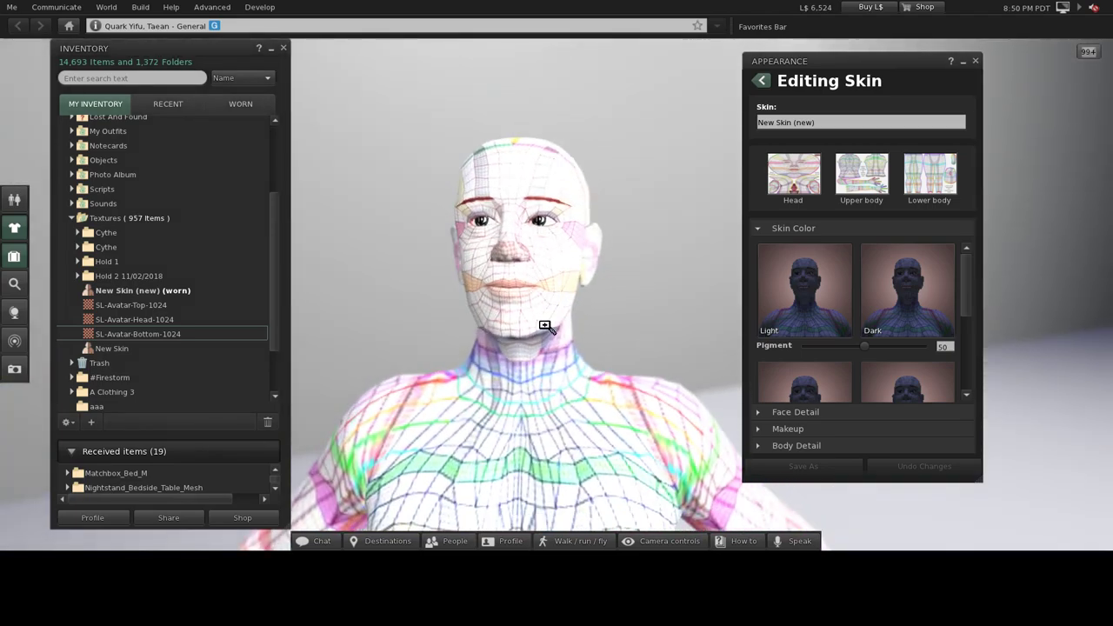